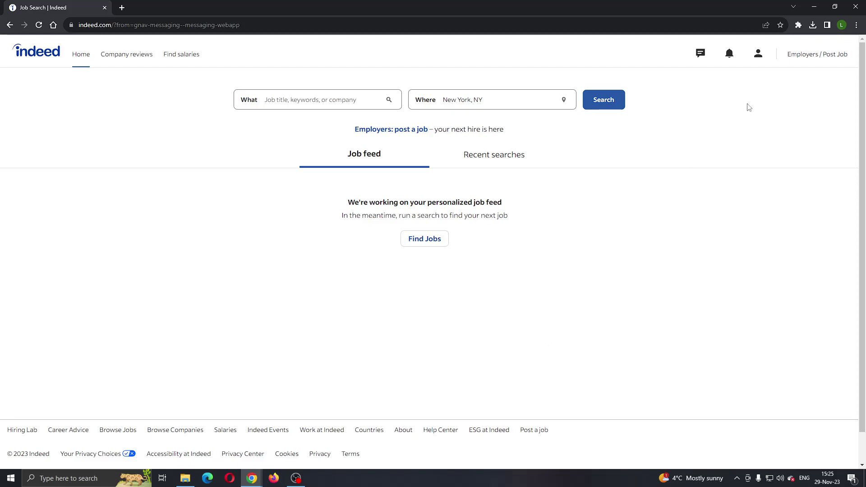
# - Choose Profile from the account menu to open the job seeker profile page
pyautogui.click(763, 64)
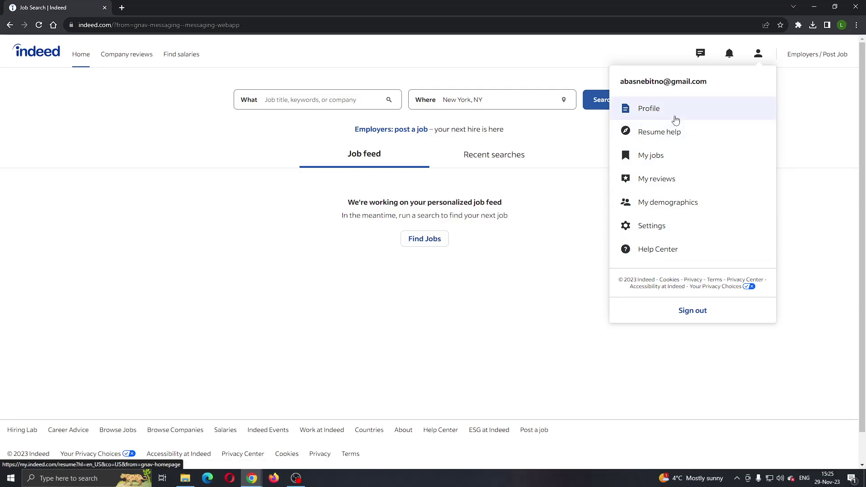
pyautogui.click(675, 120)
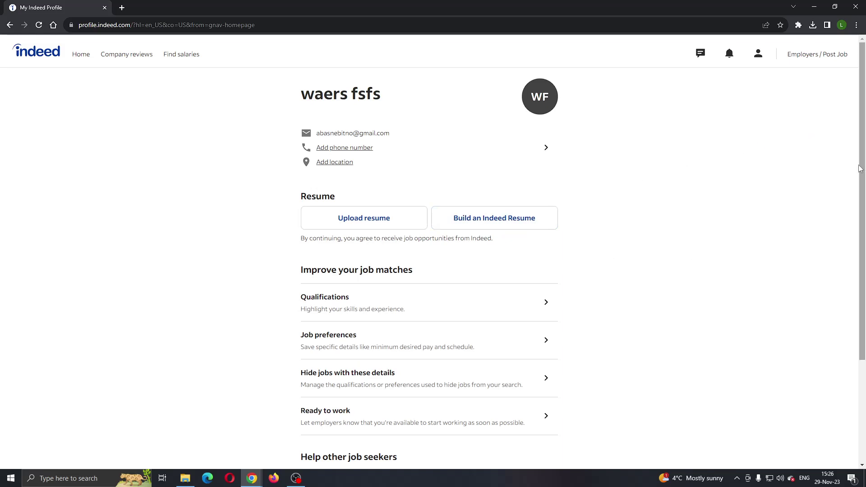
pyautogui.moveTo(865, 130); pyautogui.dragTo(864, 164)
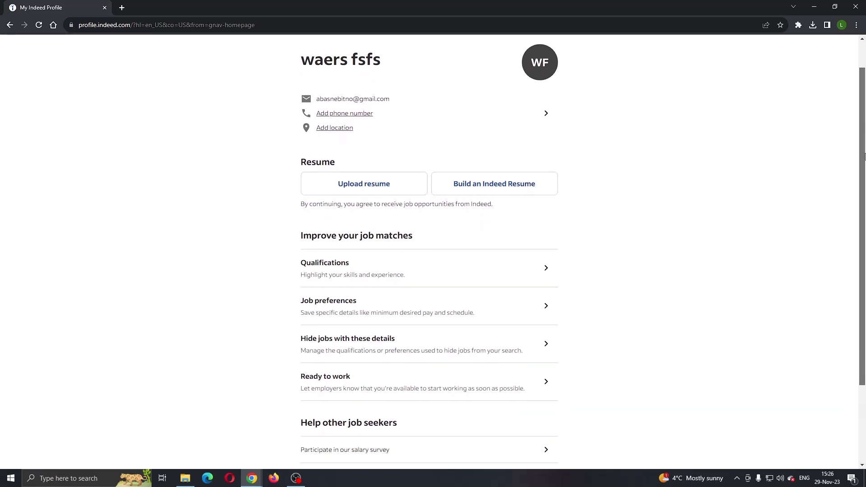
# - Open Qualifications, then preview and dismiss the Add skill and Add certification forms
pyautogui.click(428, 256)
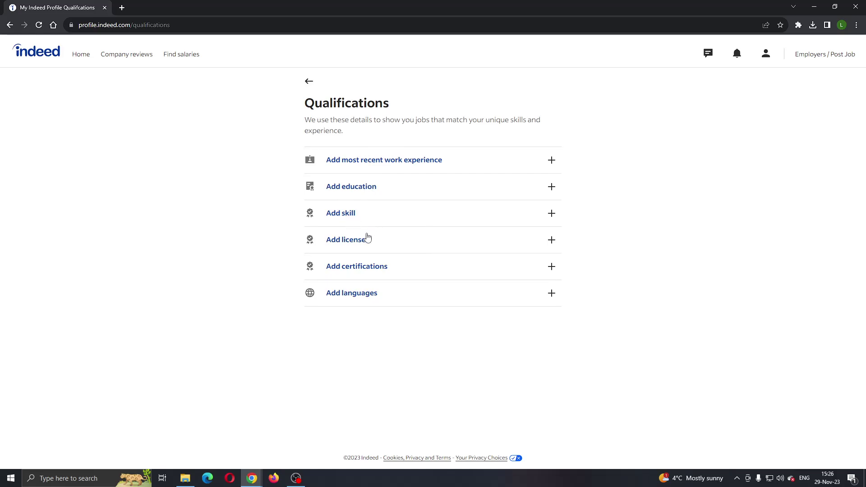
pyautogui.click(499, 219)
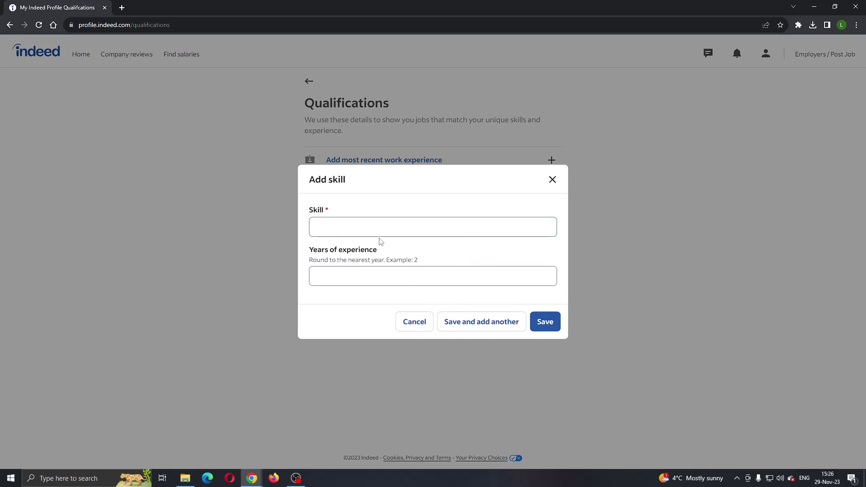
pyautogui.click(154, 237)
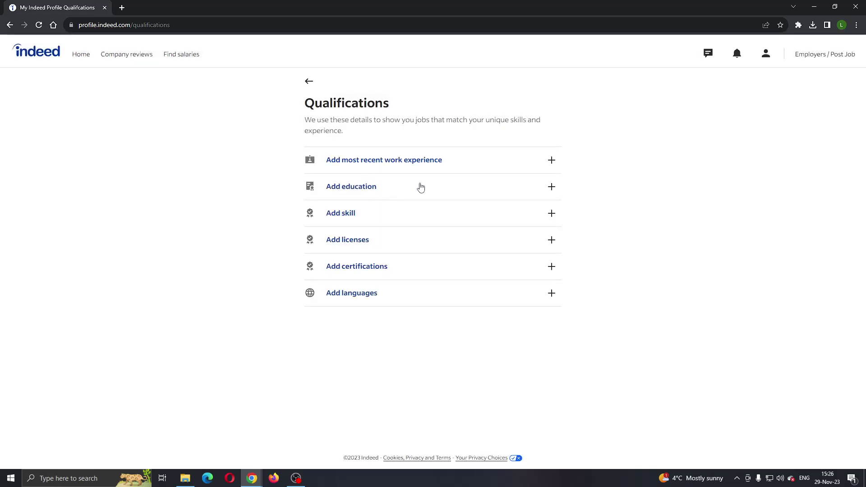
pyautogui.click(398, 277)
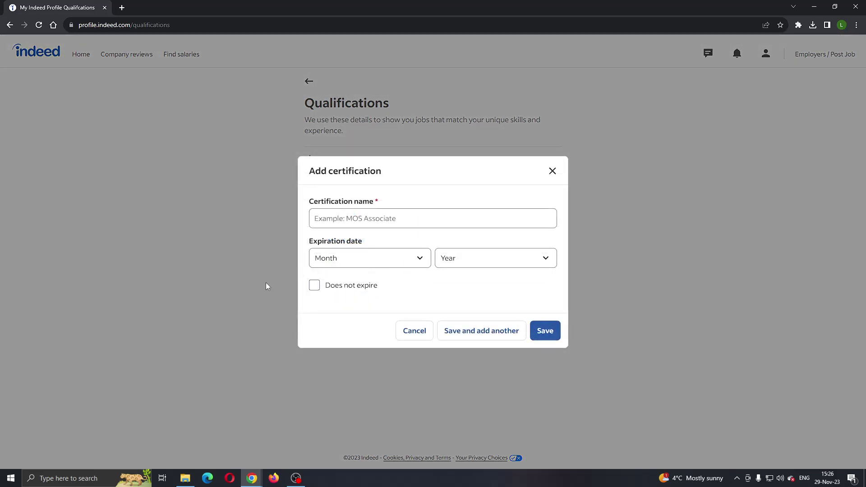
pyautogui.click(198, 302)
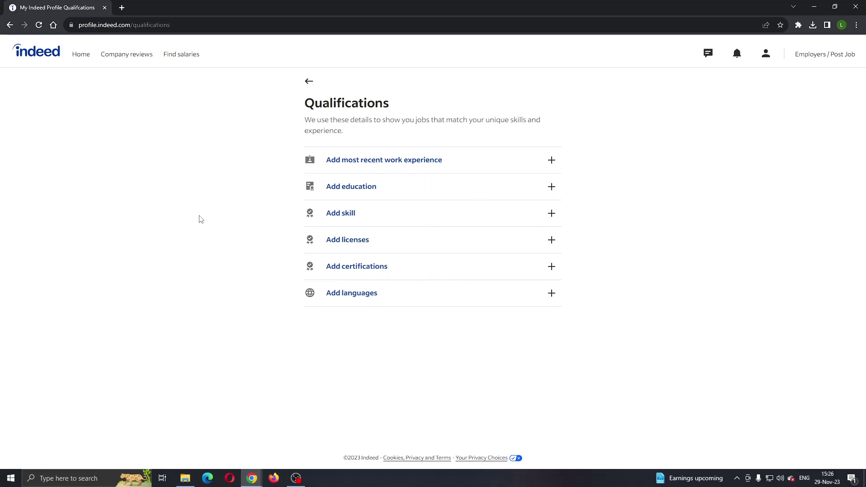
# - Return to the Indeed job search home page via the top-left logo
pyautogui.click(23, 66)
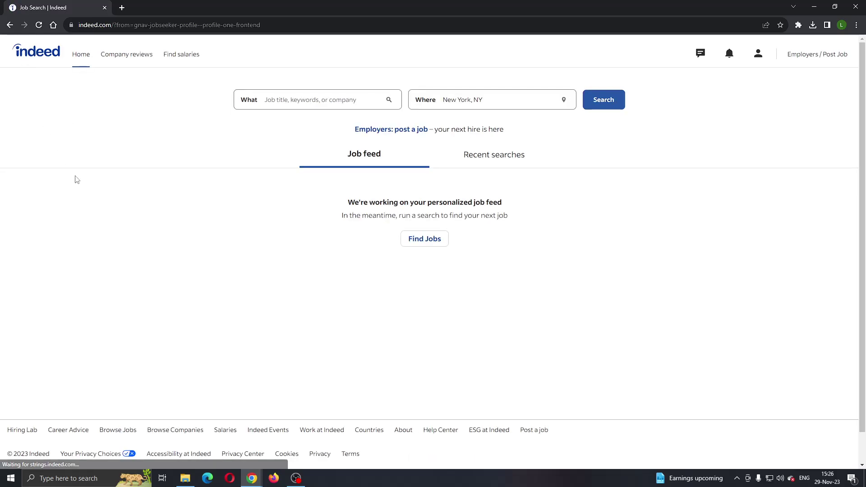